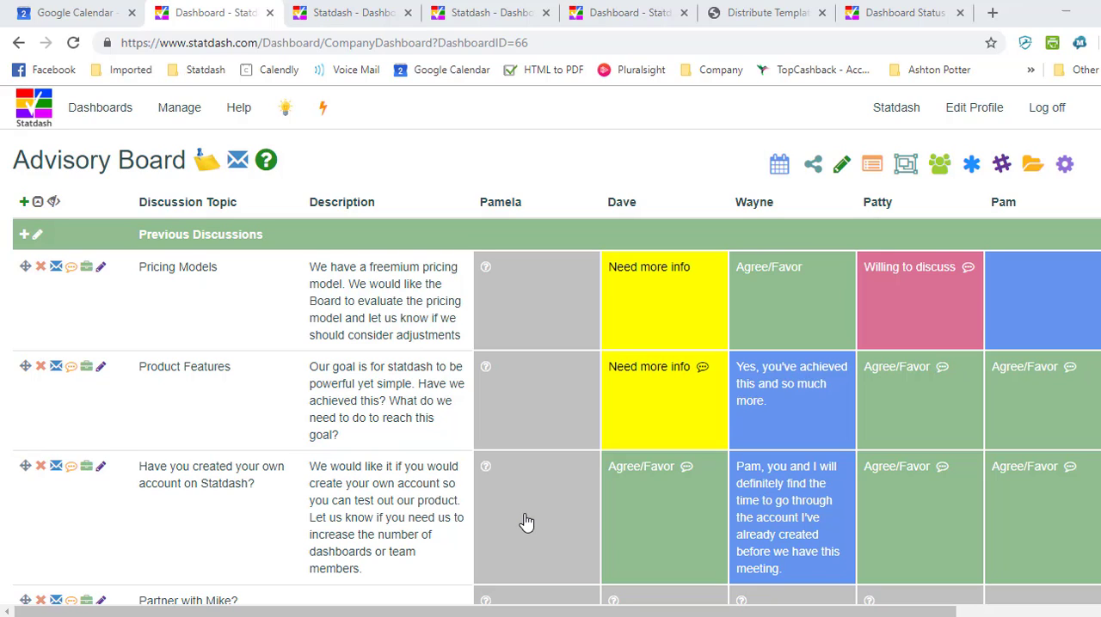
Send a status update request for the Advisory Board dashboard, leaving only the second preselected team member as recipient.
left_click(237, 168)
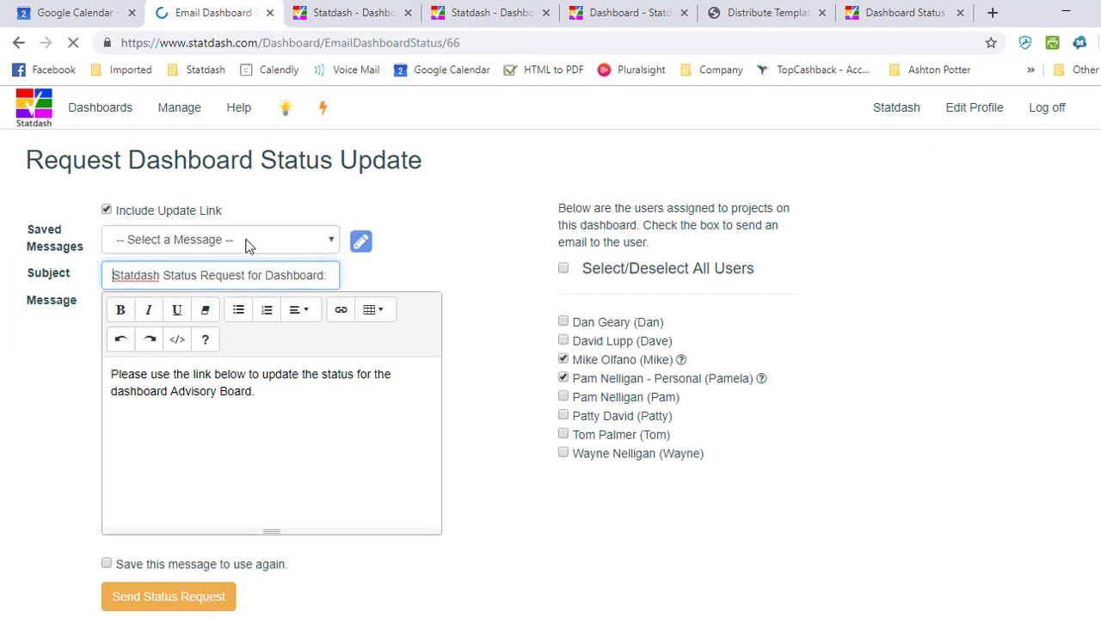
left_click(563, 358)
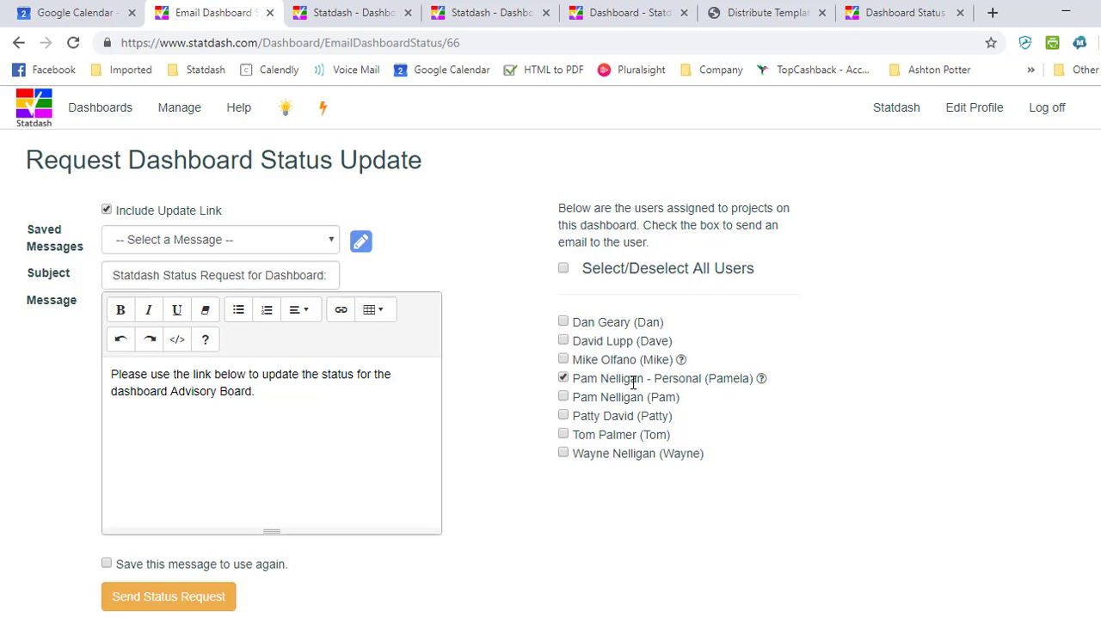
left_click(170, 604)
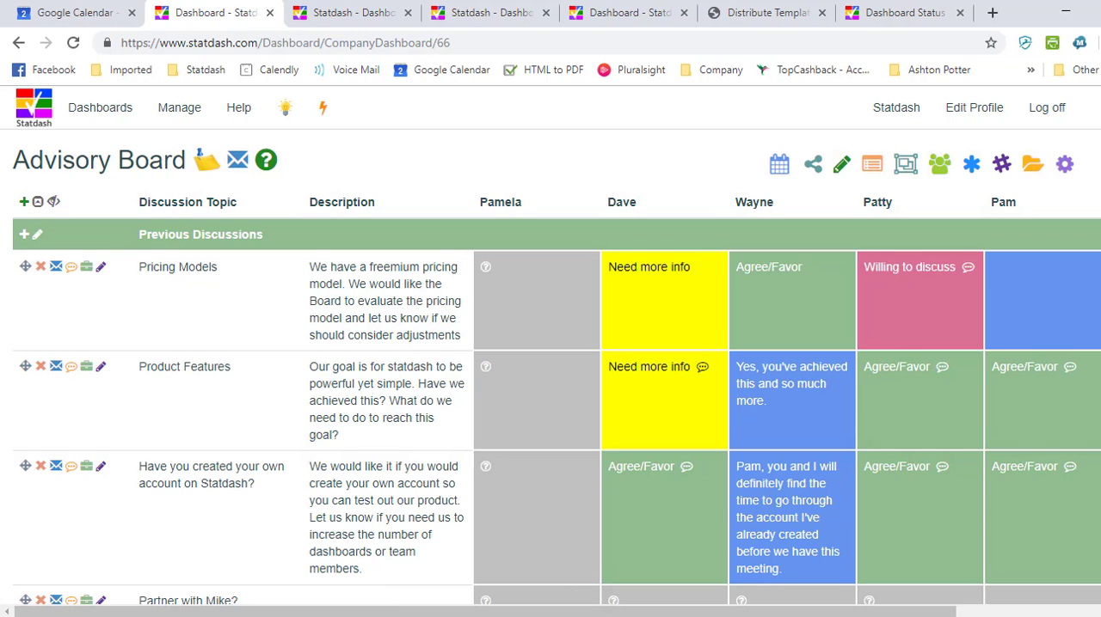
Switch to the status request email in Outlook and continue to the recipient's dashboard update form in Edge.
left_click(523, 580)
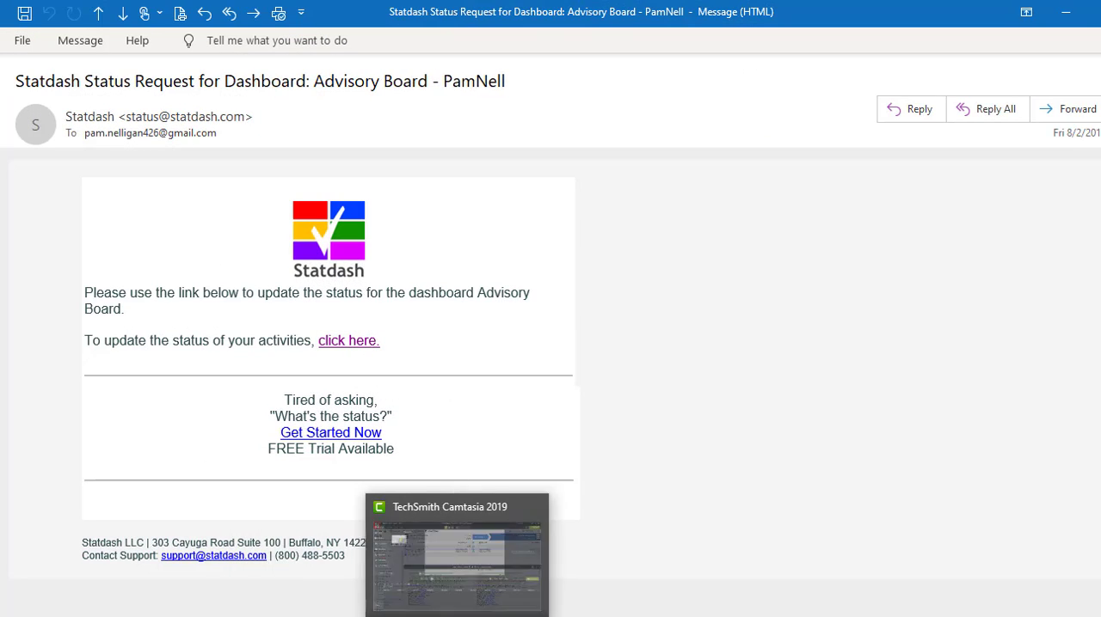
left_click(520, 593)
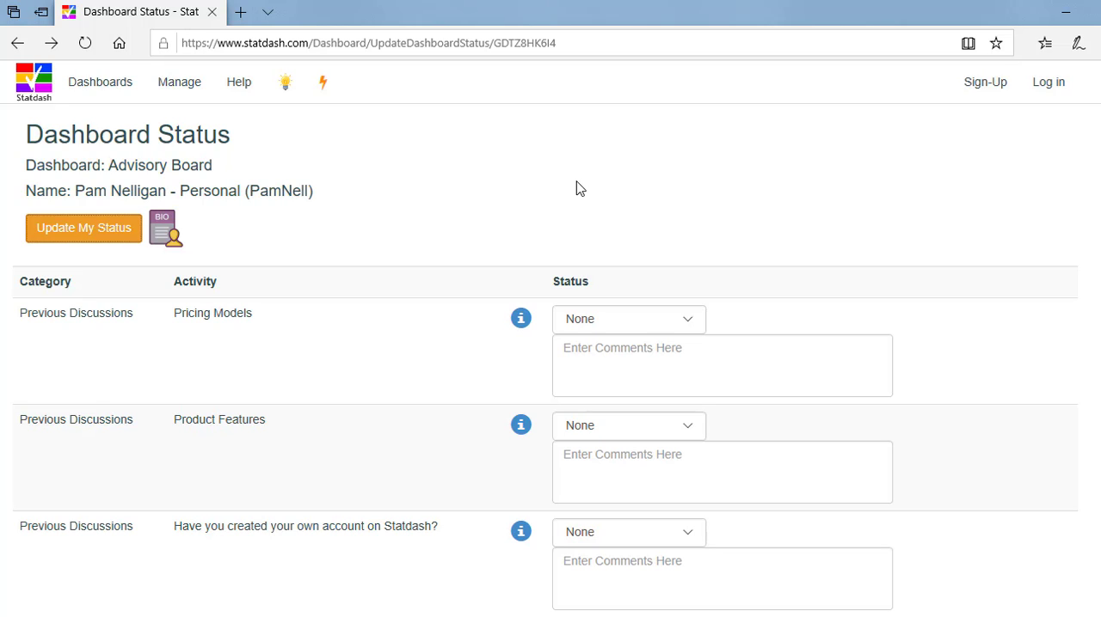
Submit Ambivalent for Pricing Models, Agree/Favor for Product Features, and Need more info for the question about creating a Statdash account.
left_click(621, 321)
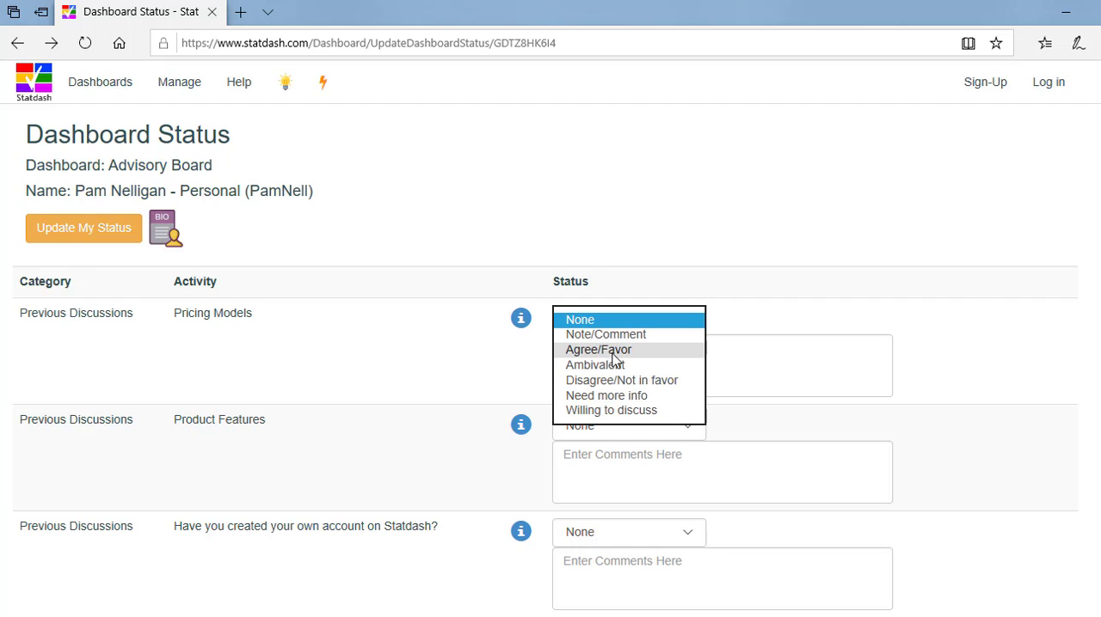
left_click(609, 367)
left_click(599, 430)
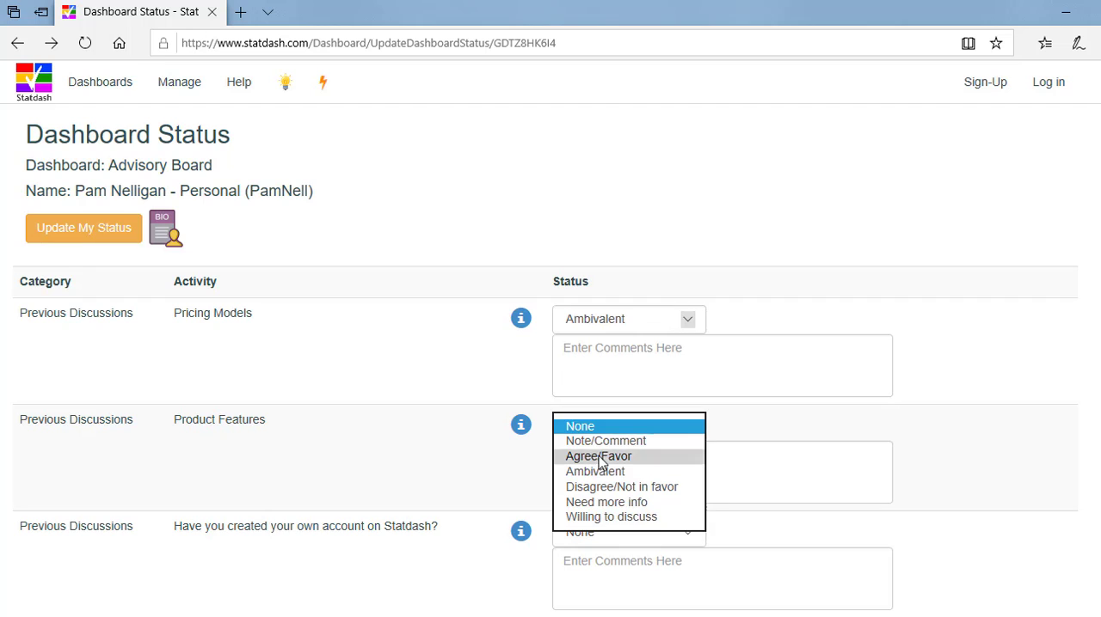
left_click(600, 456)
left_click(608, 540)
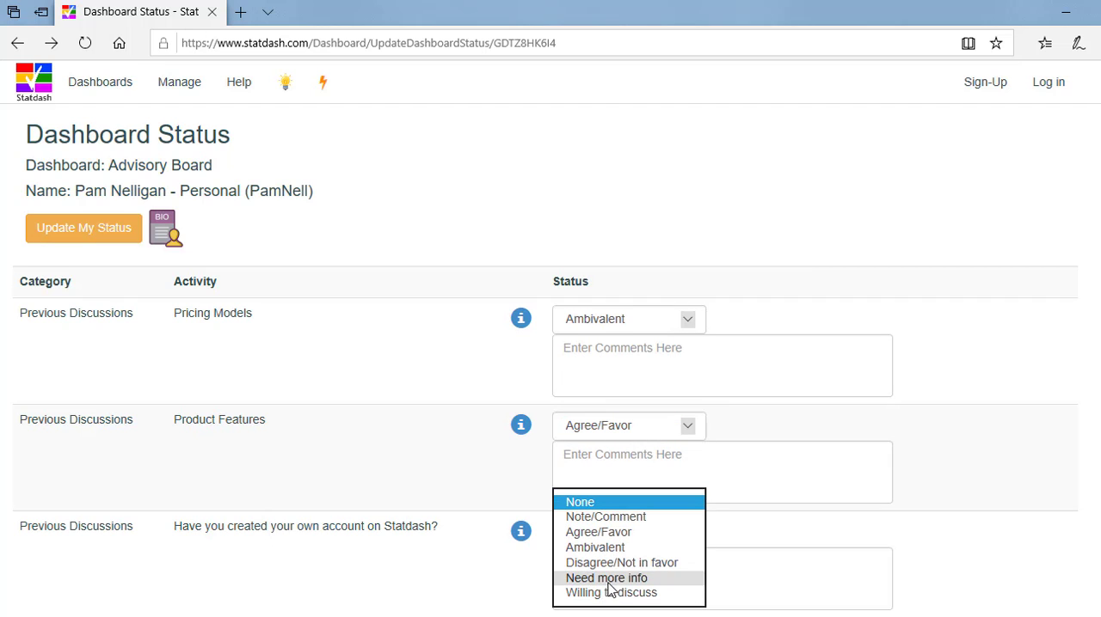
left_click(612, 584)
left_click(86, 229)
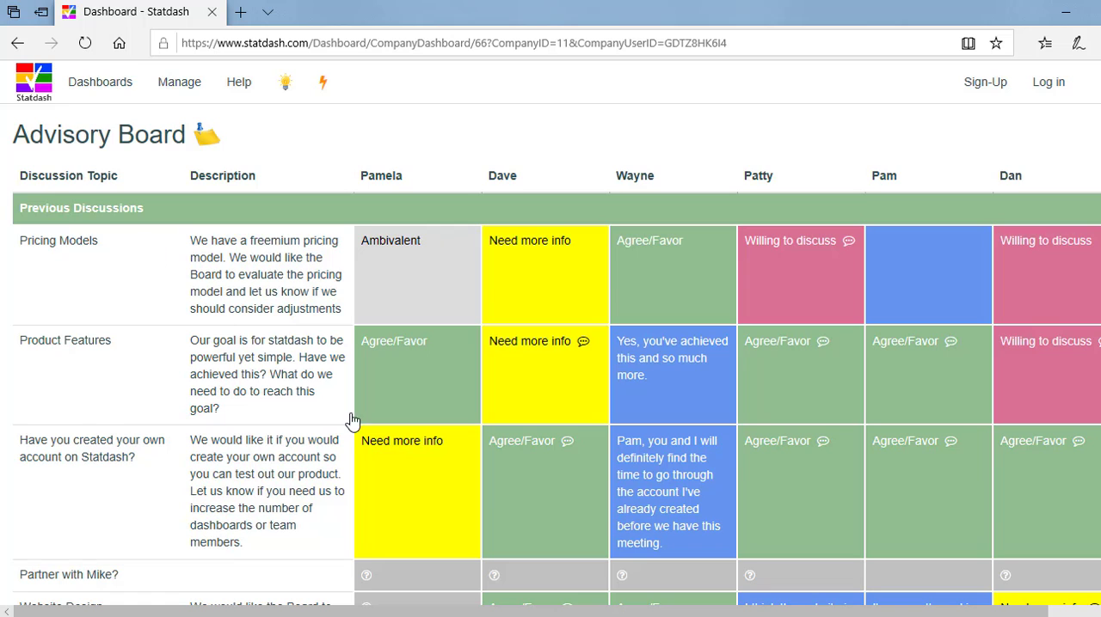
Switch to the administrator's dashboard in Chrome, make Advisory Board Confidential (Viewable by Admin Only), and save the settings.
left_click_drag(480, 612, 497, 581)
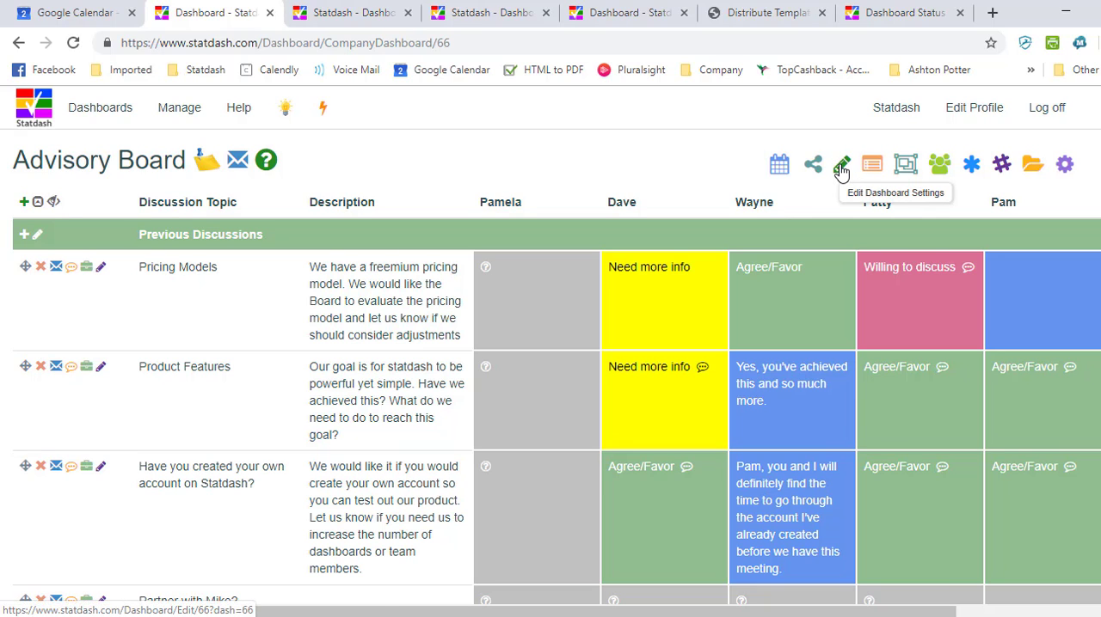
left_click(841, 172)
scroll(464, 387, "down", 10)
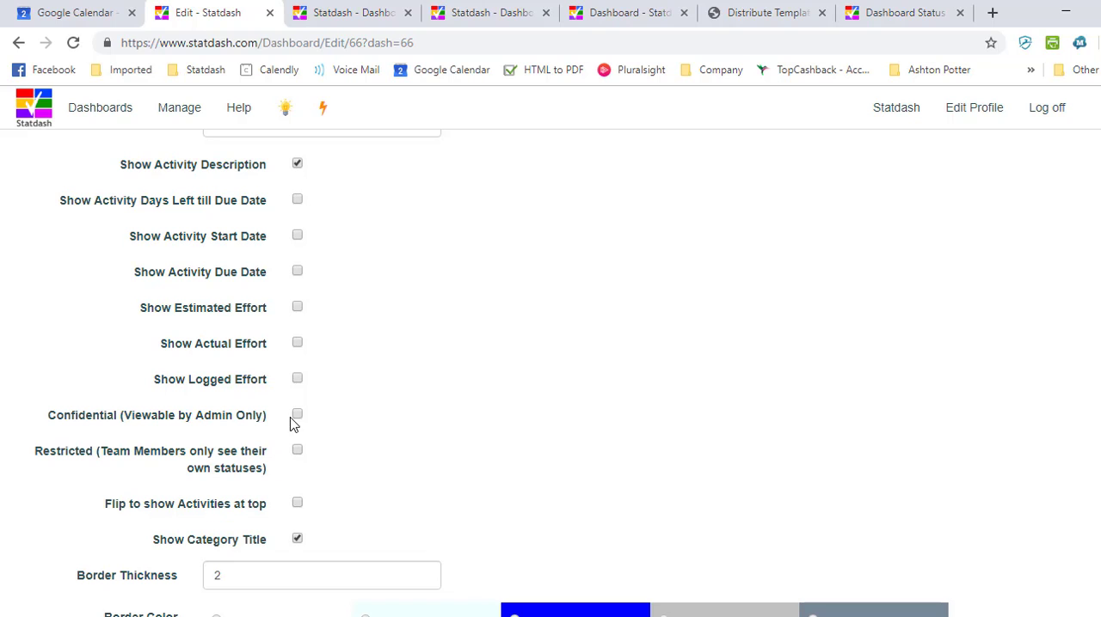
left_click(298, 416)
scroll(629, 411, "down", 4)
scroll(405, 563, "down", 3)
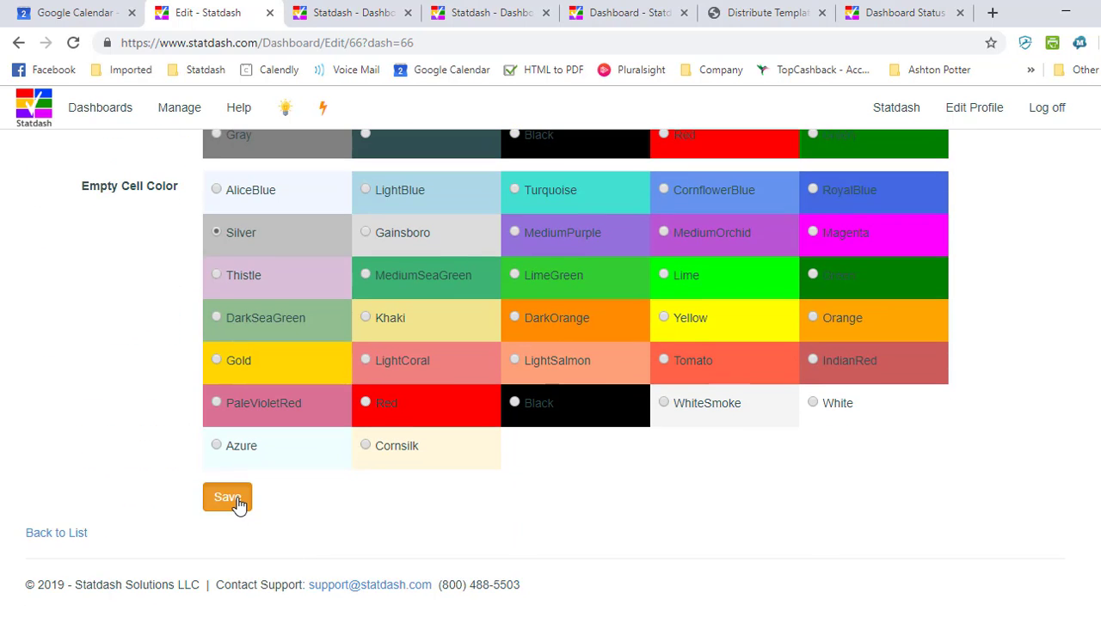
left_click(234, 501)
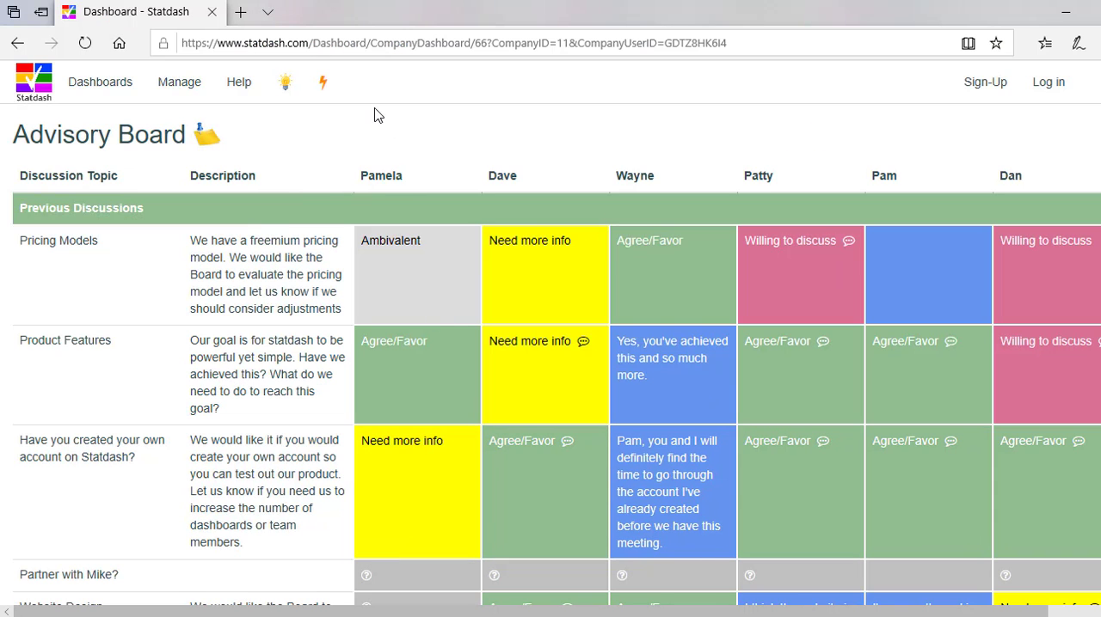
Return to the reloaded update form in Edge and submit Disagree/Not in favor for Pricing Models.
left_click(18, 43)
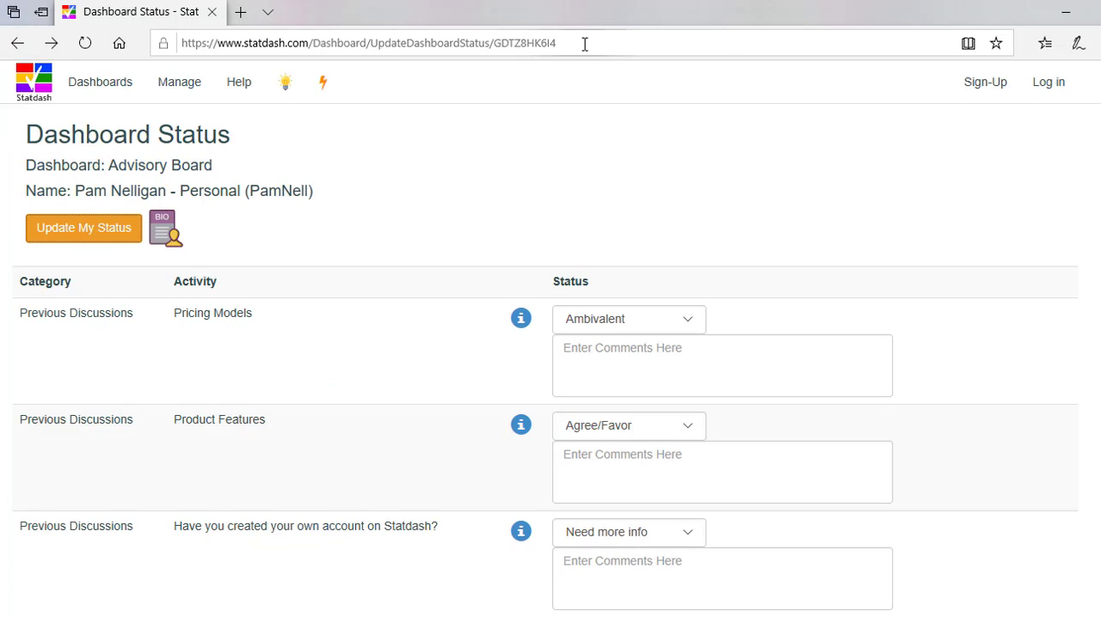
left_click(85, 43)
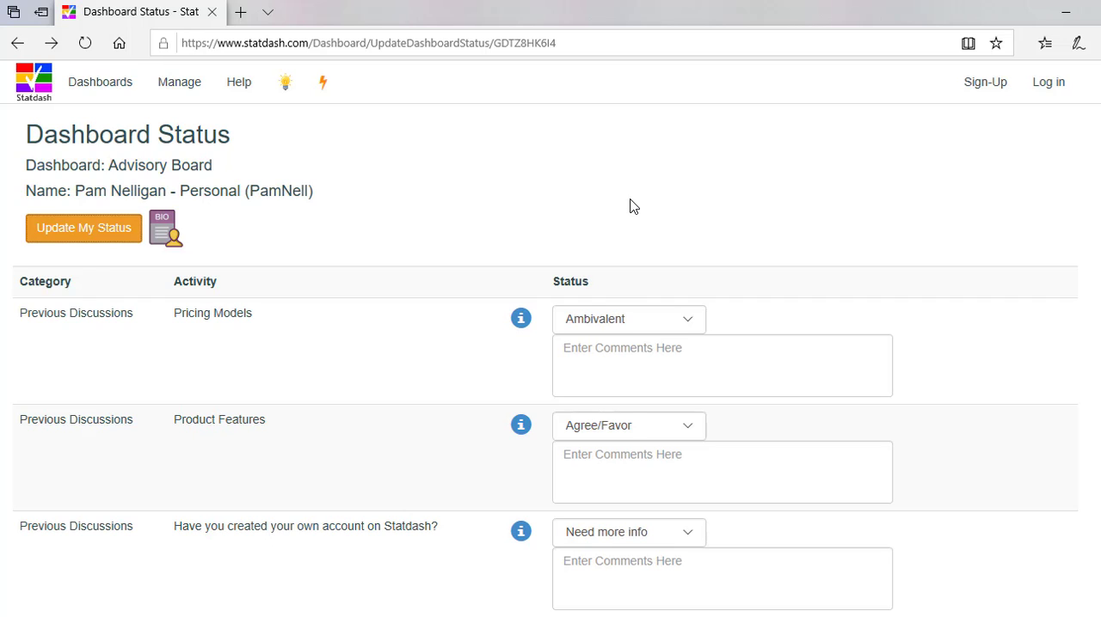
left_click(602, 322)
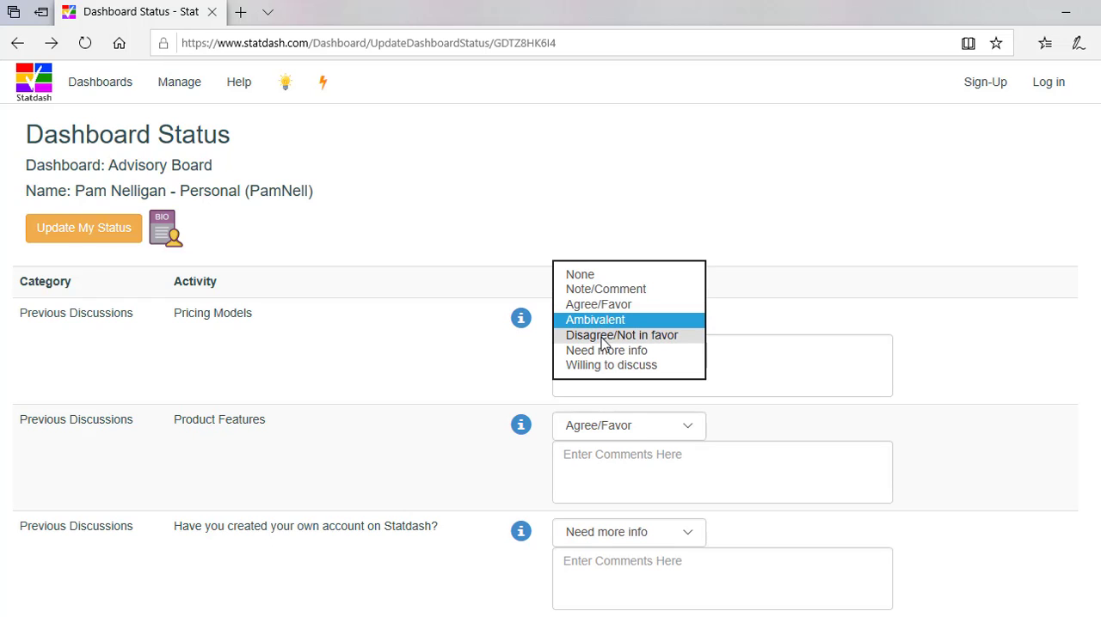
left_click(602, 335)
left_click(90, 237)
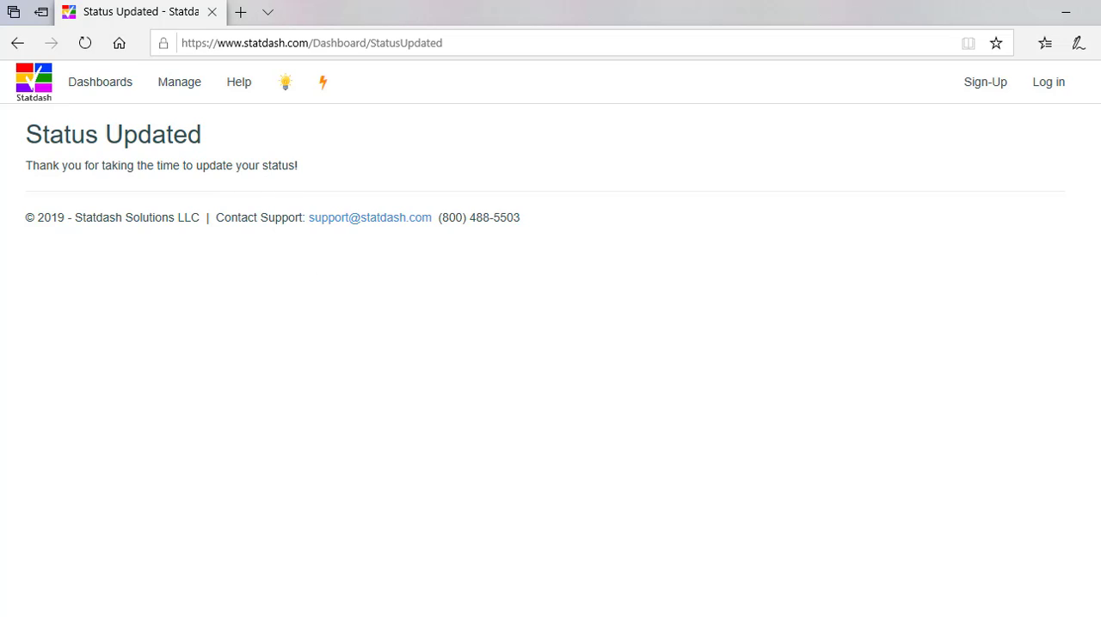
In Chrome, disable Confidential and enable Restricted (Team Members only see their own statuses) for the Advisory Board dashboard, and save.
mouse_move(330, 616)
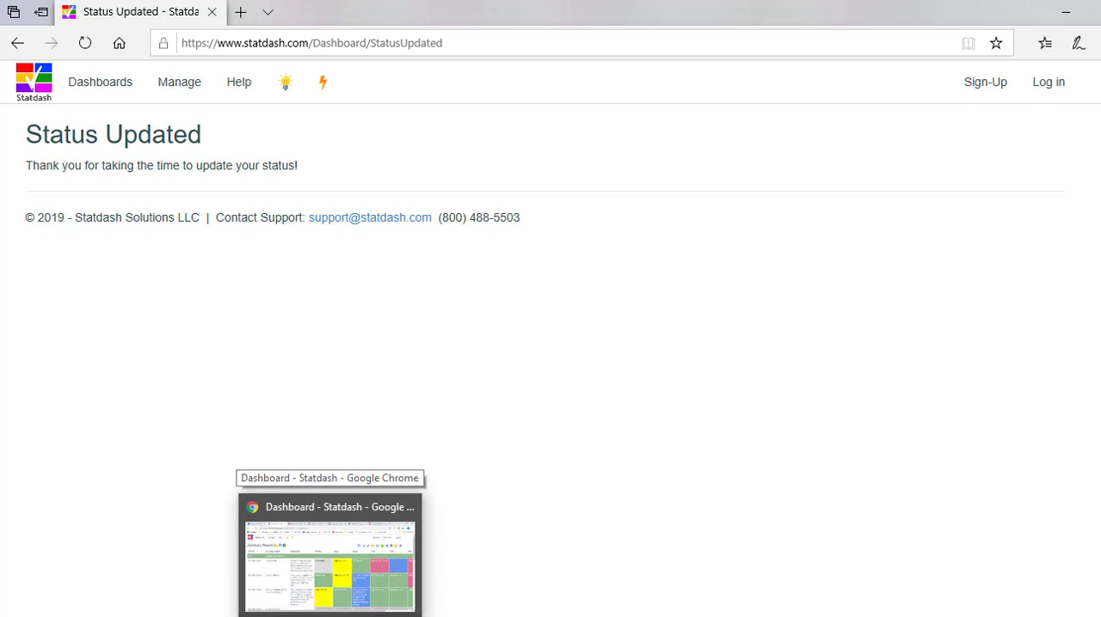
left_click(353, 584)
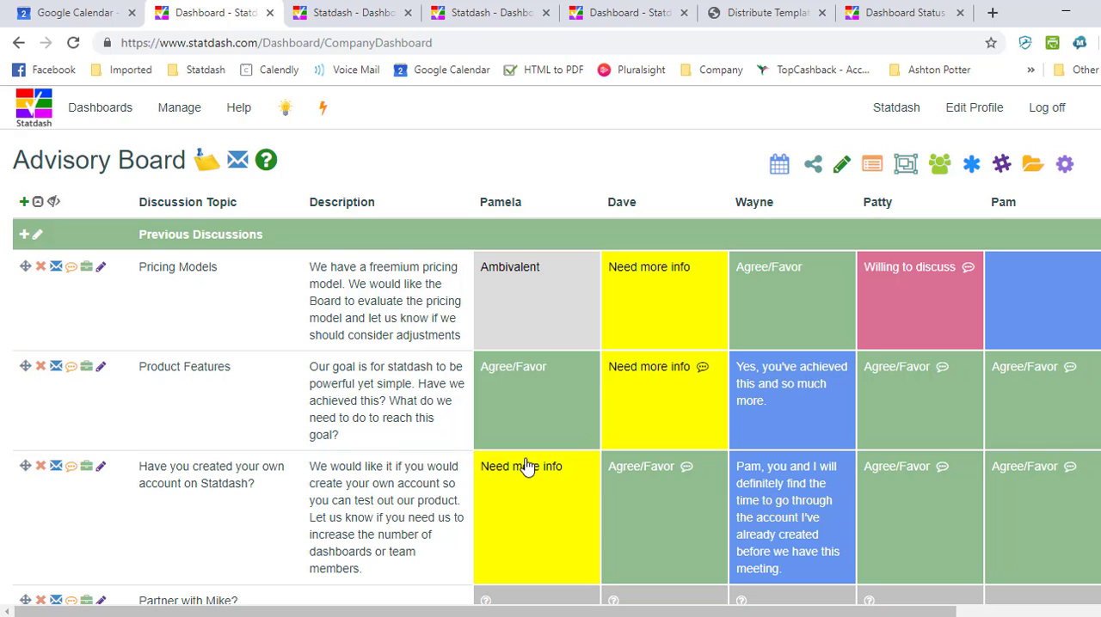
left_click(841, 168)
scroll(577, 416, "down", 5)
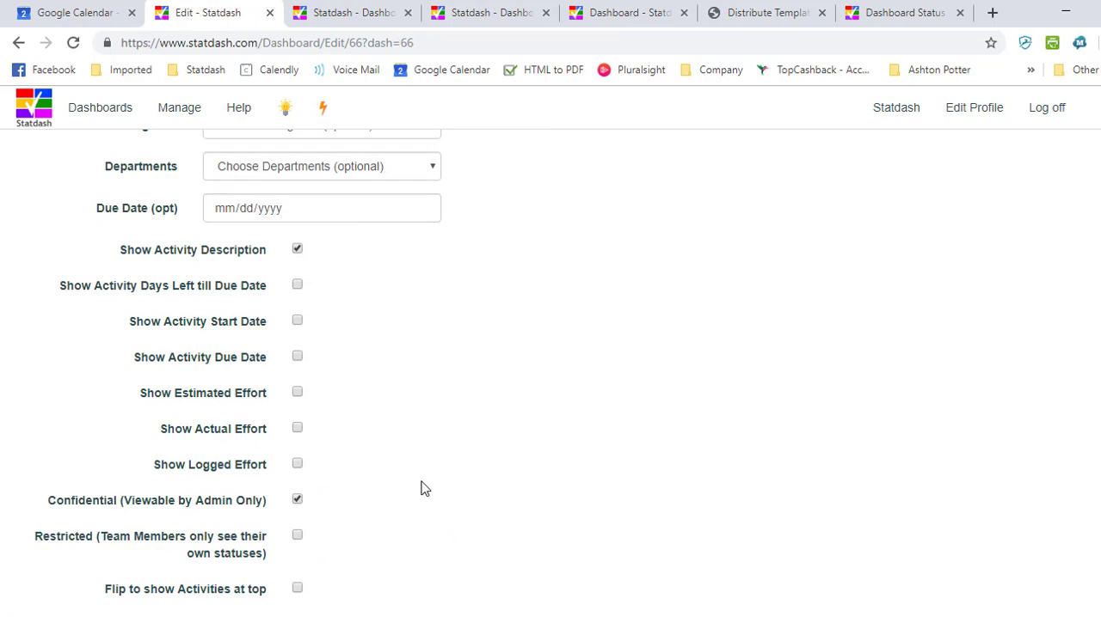
left_click(298, 500)
left_click(297, 537)
scroll(653, 473, "down", 2)
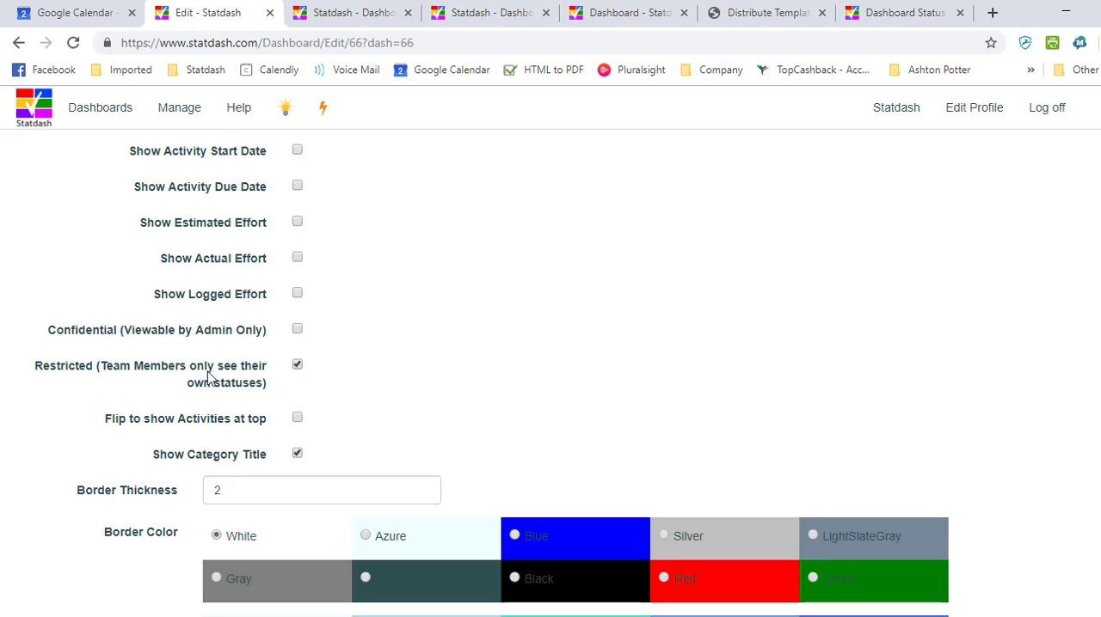
scroll(989, 348, "down", 1)
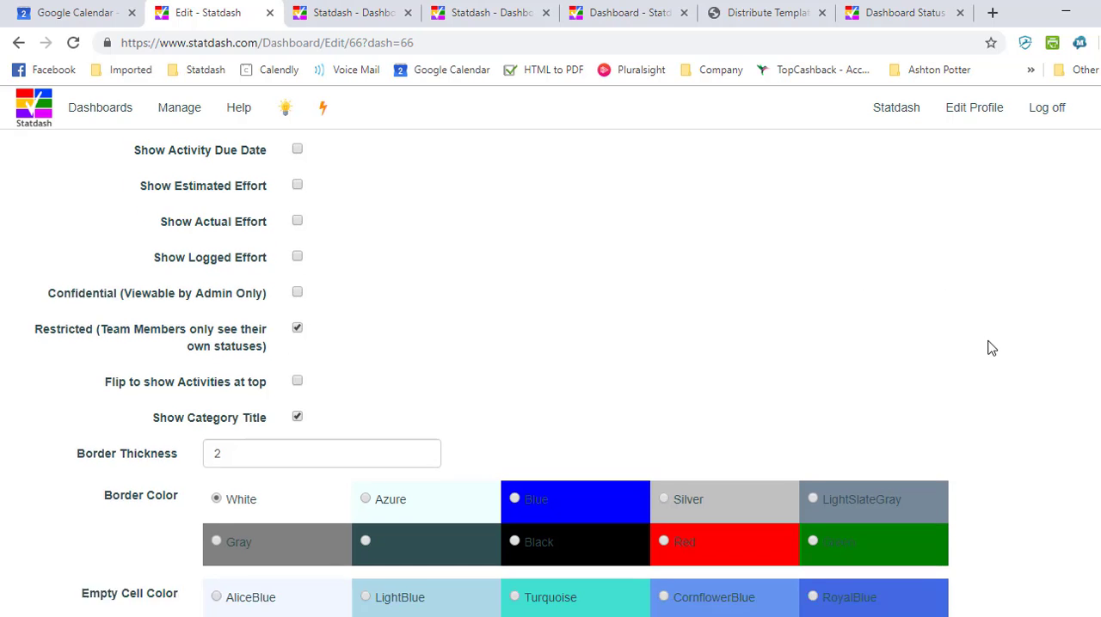
scroll(989, 348, "down", 5)
left_click(227, 498)
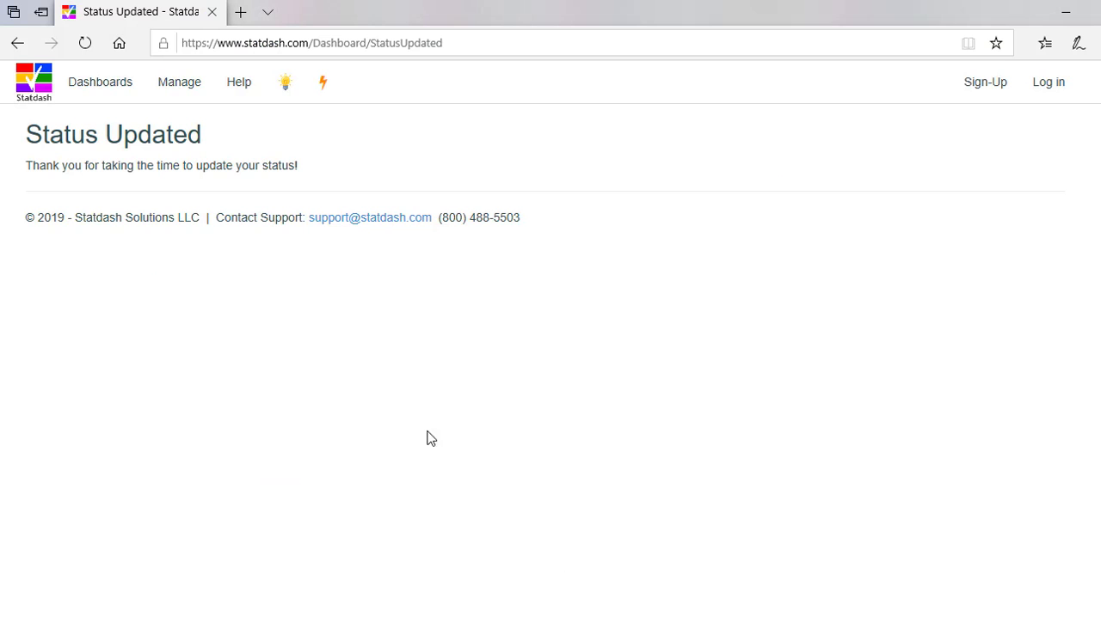
Return to the reloaded update form in Edge, resubmit the existing statuses, and examine the team member's view of the dashboard.
left_click(18, 43)
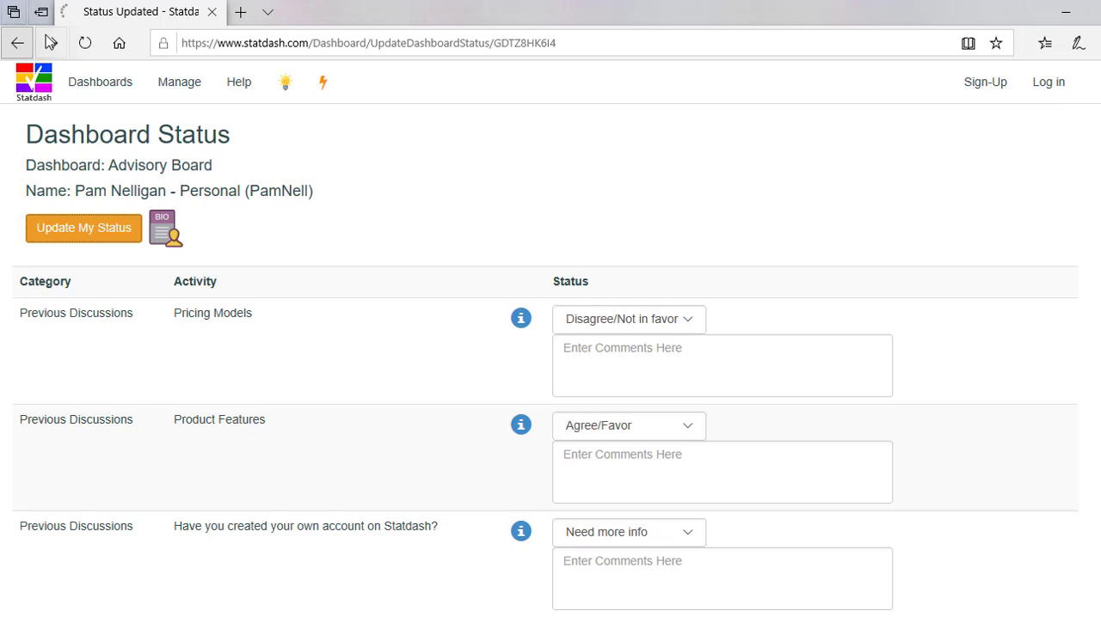
left_click(86, 43)
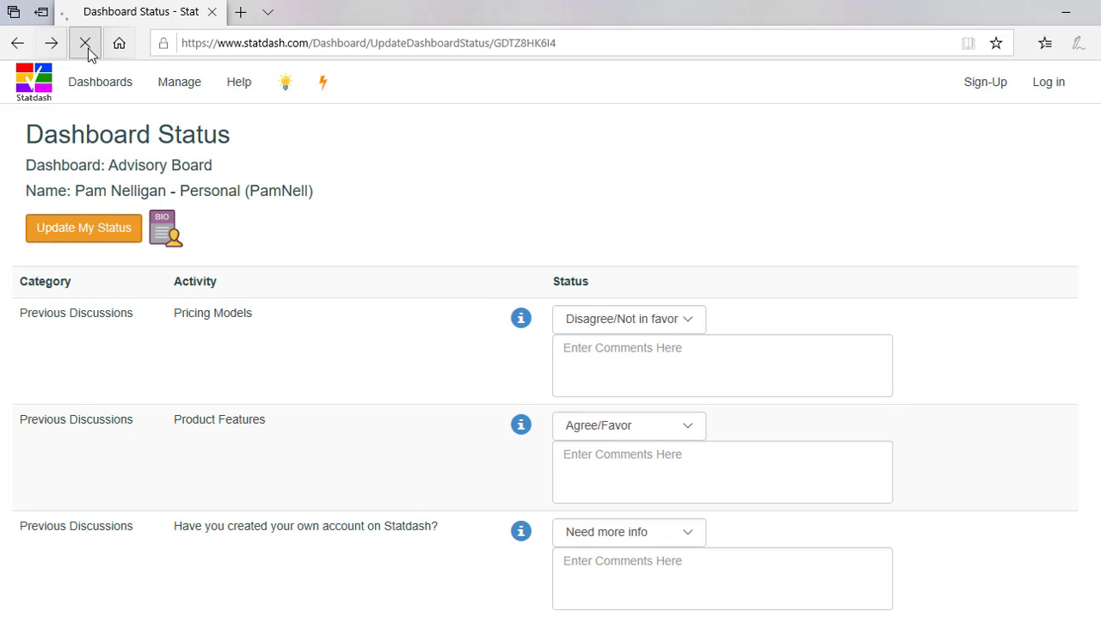
left_click(95, 229)
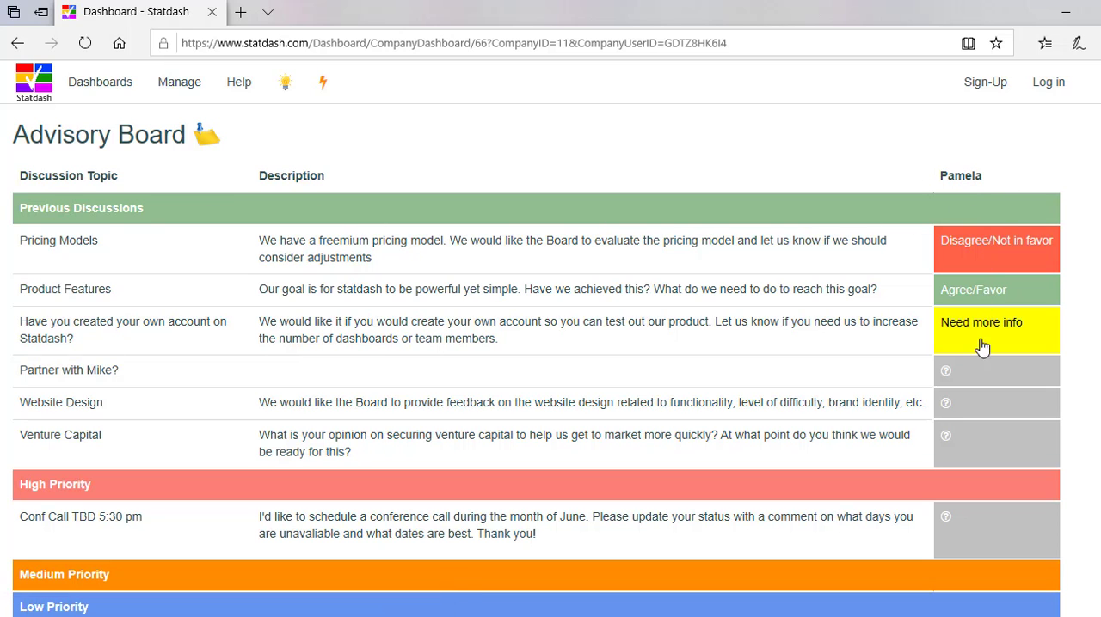
scroll(995, 485, "down", 5)
scroll(995, 511, "up", 5)
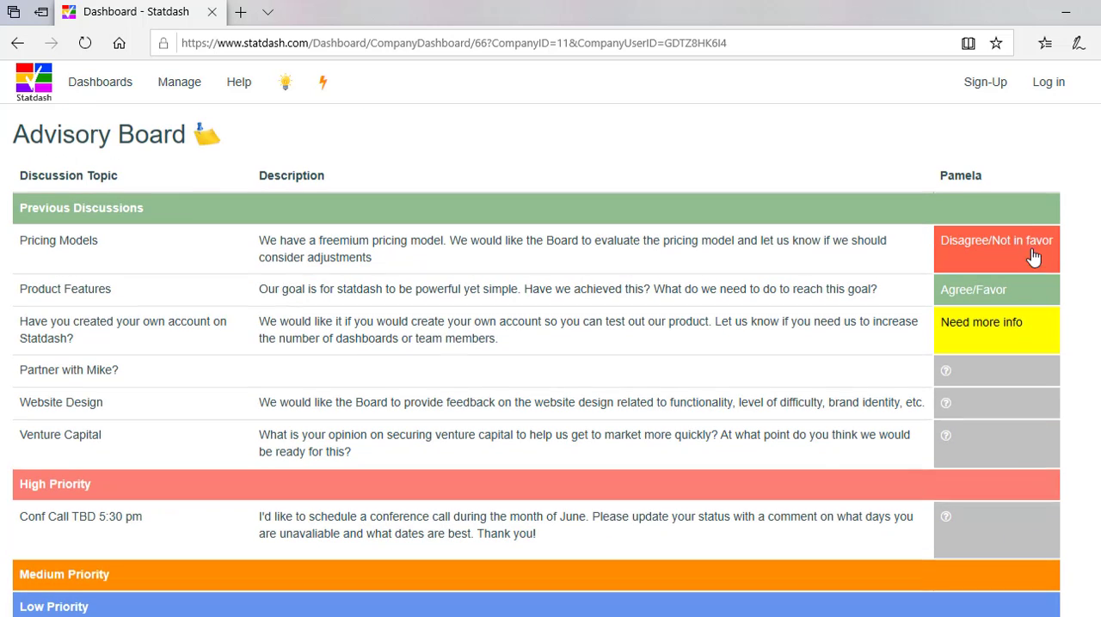